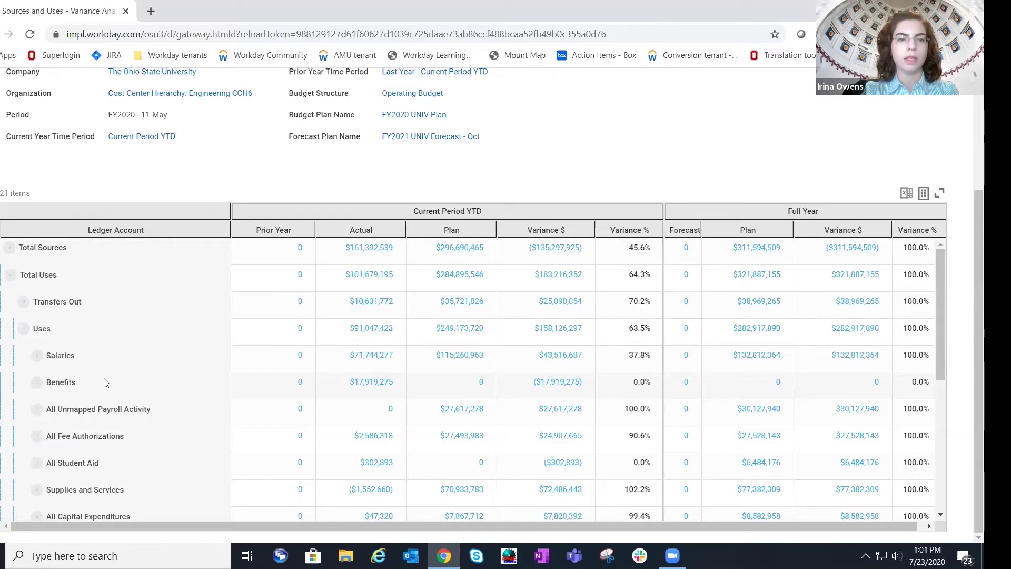
# - Expand the Salaries uses and break down their current-period Actual amount by Spend Category as Worktag in an enlarged drill-down window
pyautogui.click(38, 357)
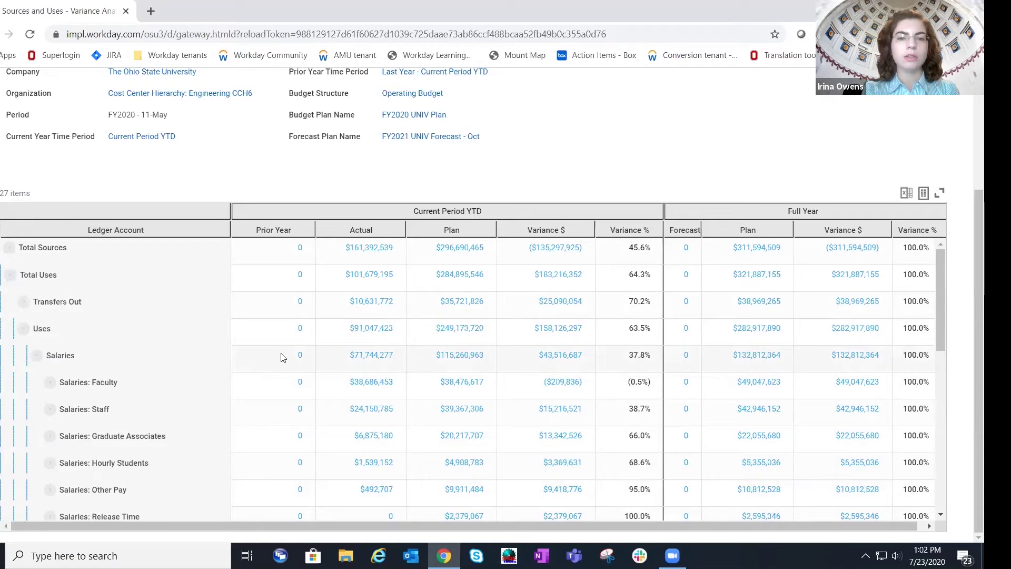
pyautogui.click(399, 356)
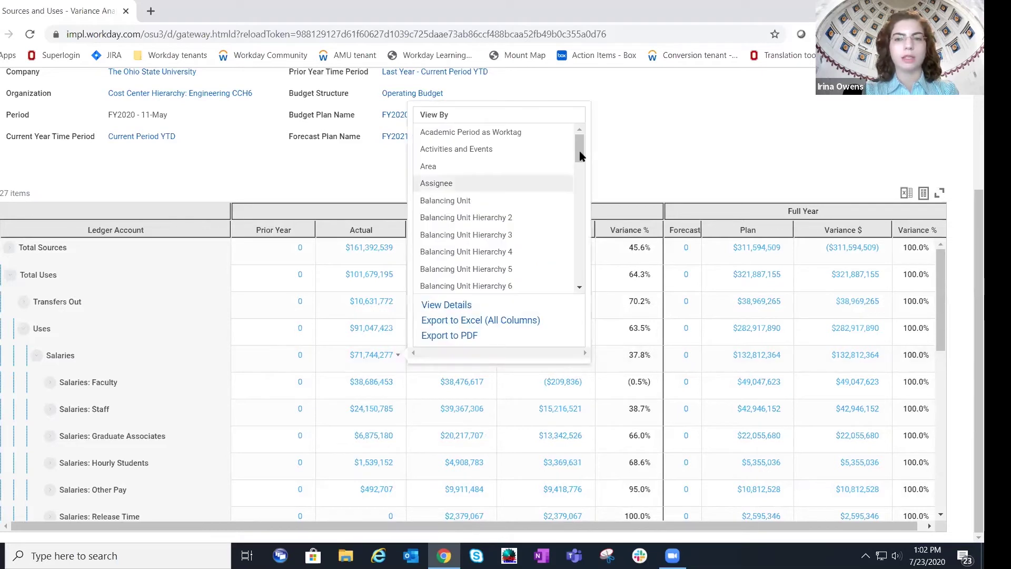
pyautogui.moveTo(580, 153); pyautogui.dragTo(578, 261)
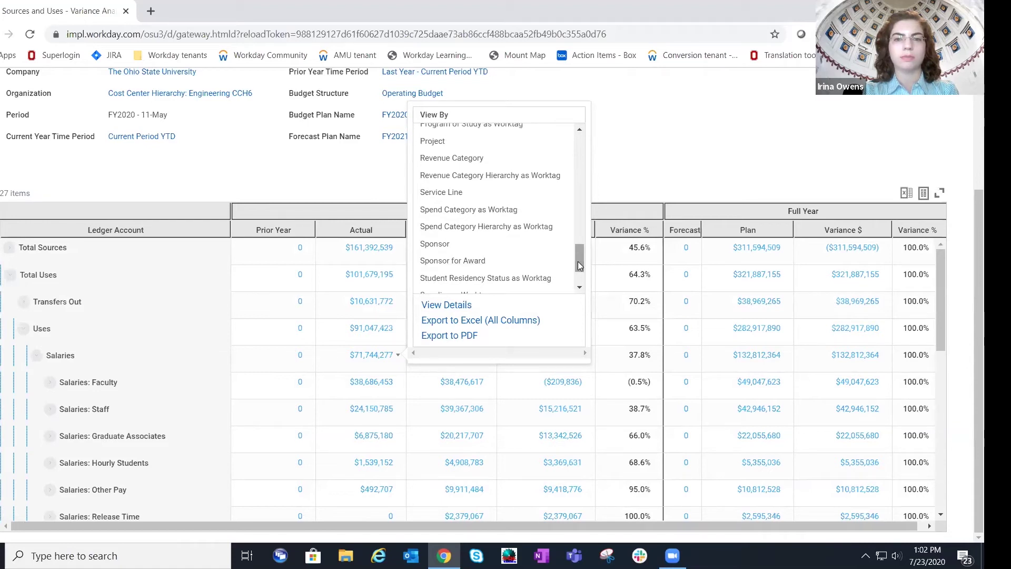
pyautogui.click(492, 205)
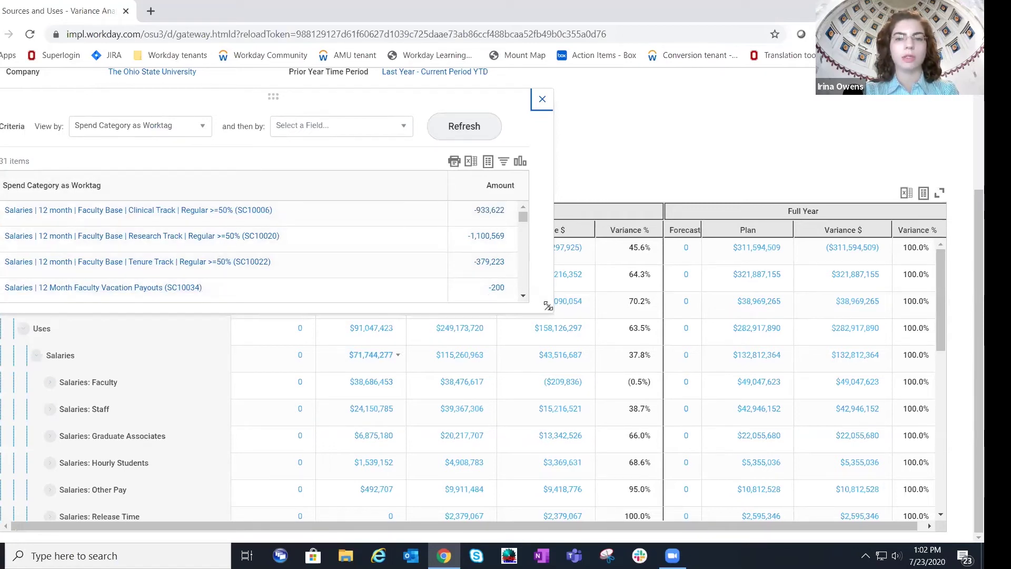
pyautogui.moveTo(549, 309); pyautogui.dragTo(560, 432)
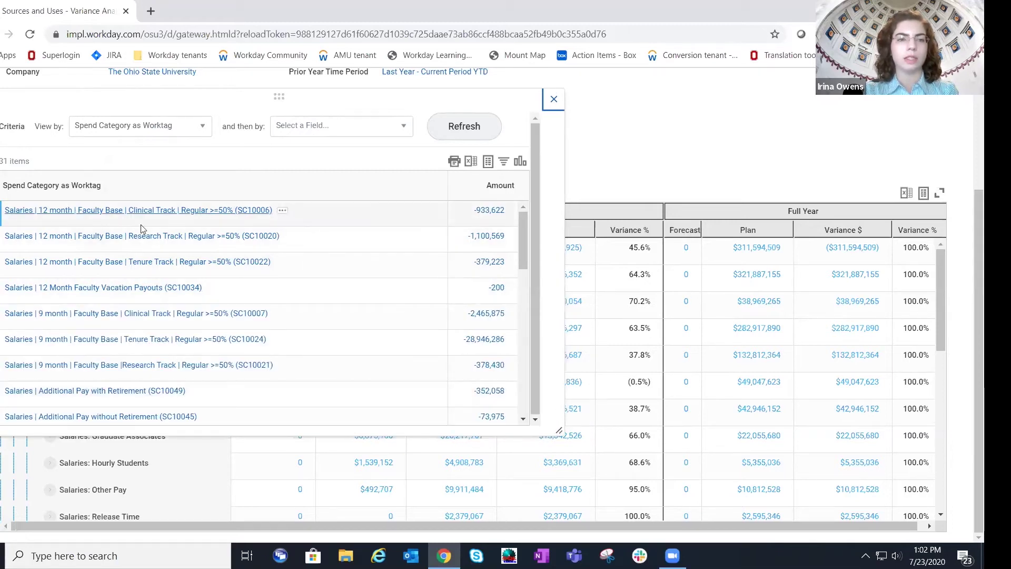
pyautogui.moveTo(271, 347)
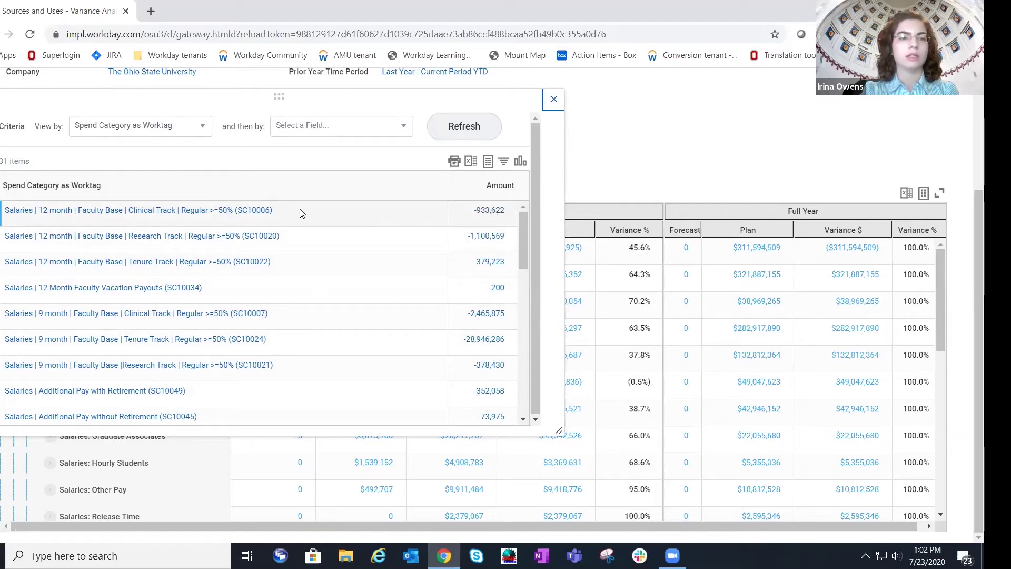
# - Break down the 12-month Faculty Base Clinical Track (SC10006) amount by Cost Center Hierarchy Level 8 in an enlarged window
pyautogui.click(509, 212)
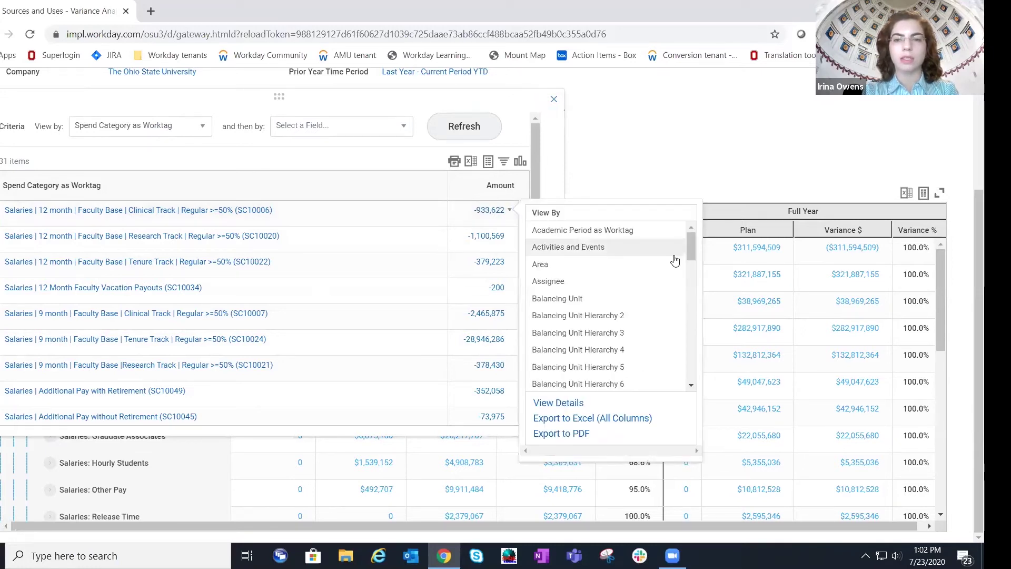
pyautogui.moveTo(690, 255); pyautogui.dragTo(691, 290)
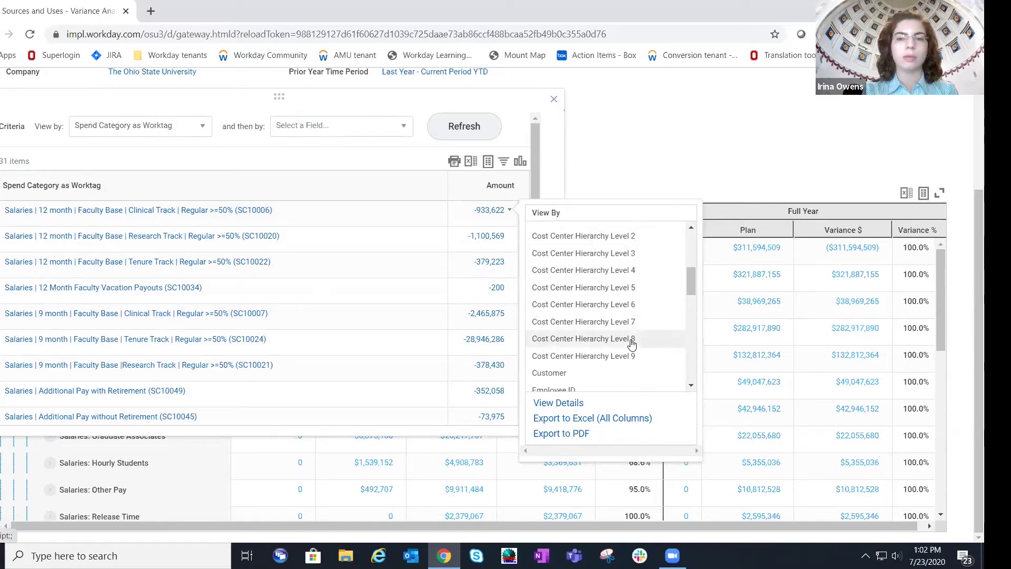
pyautogui.click(611, 340)
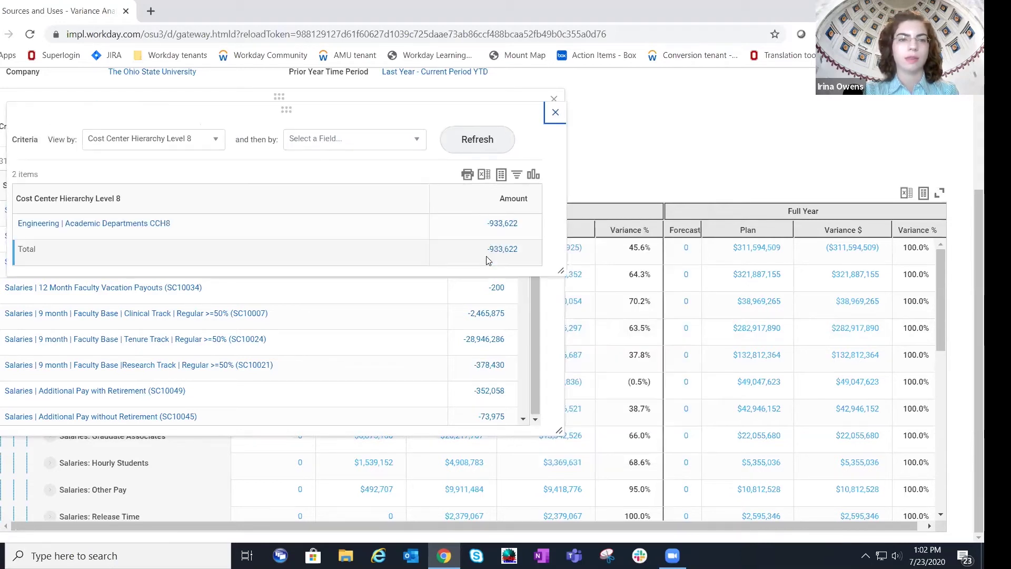
pyautogui.moveTo(562, 273); pyautogui.dragTo(585, 391)
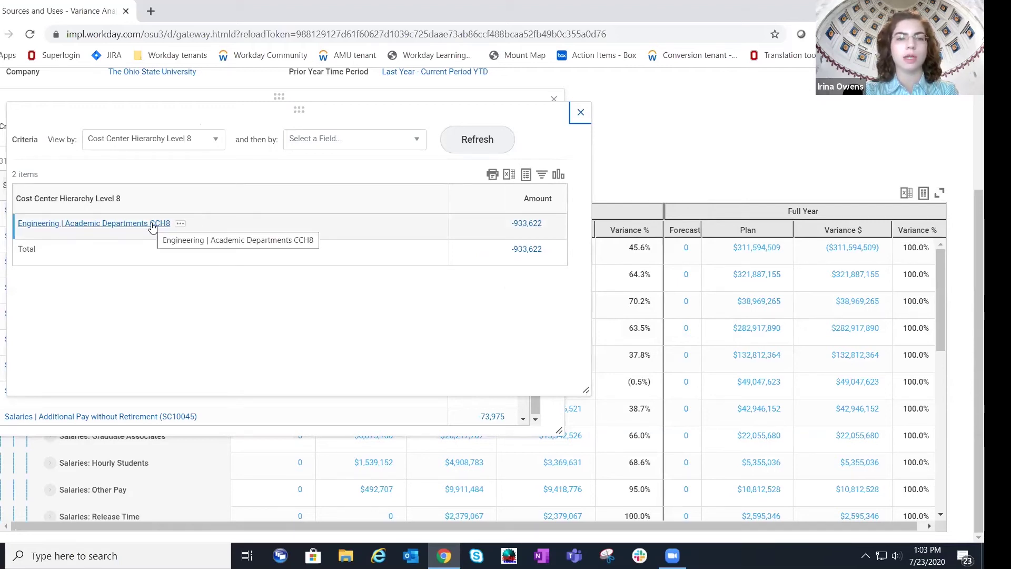
# - Open the journal line details behind the Engineering | Academic Departments CCH8 amount and regroup them by Cost Center
pyautogui.click(531, 223)
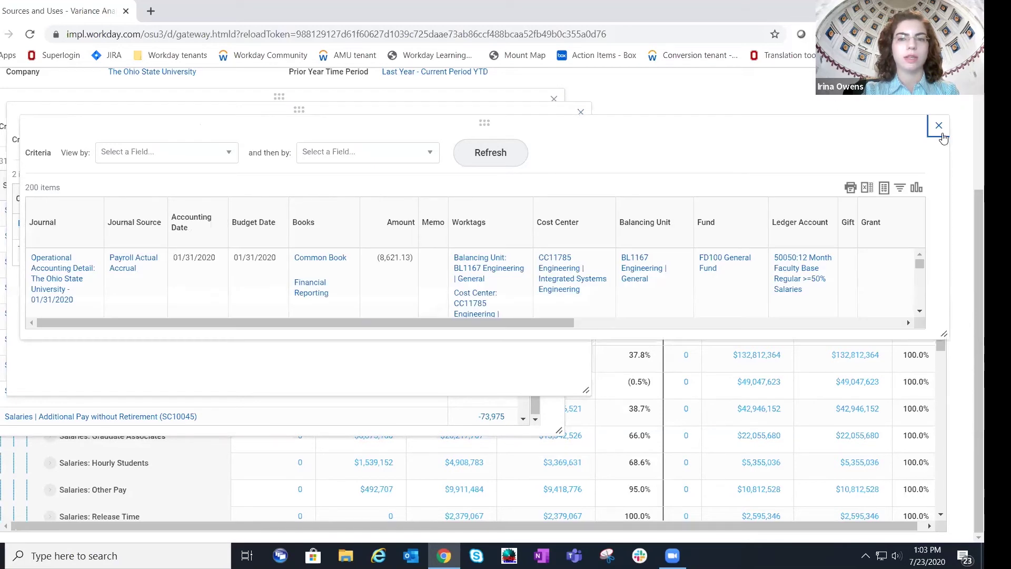
pyautogui.moveTo(312, 267)
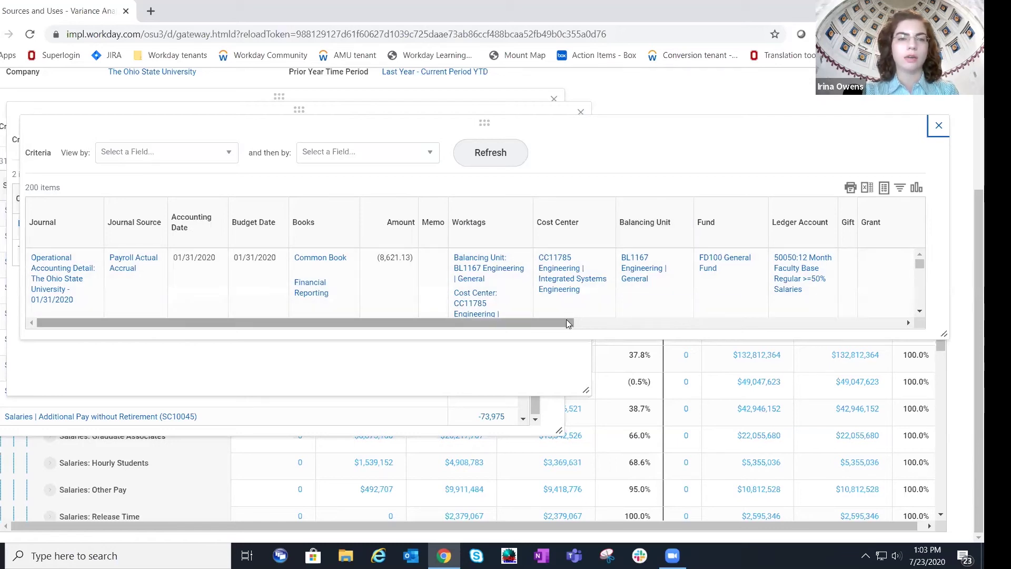
pyautogui.moveTo(335, 282)
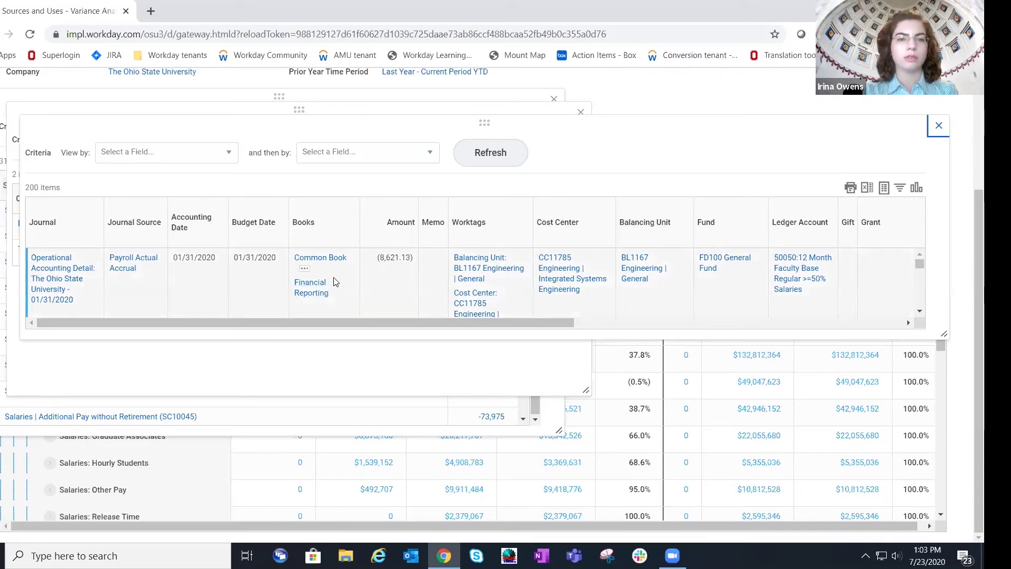
pyautogui.click(227, 152)
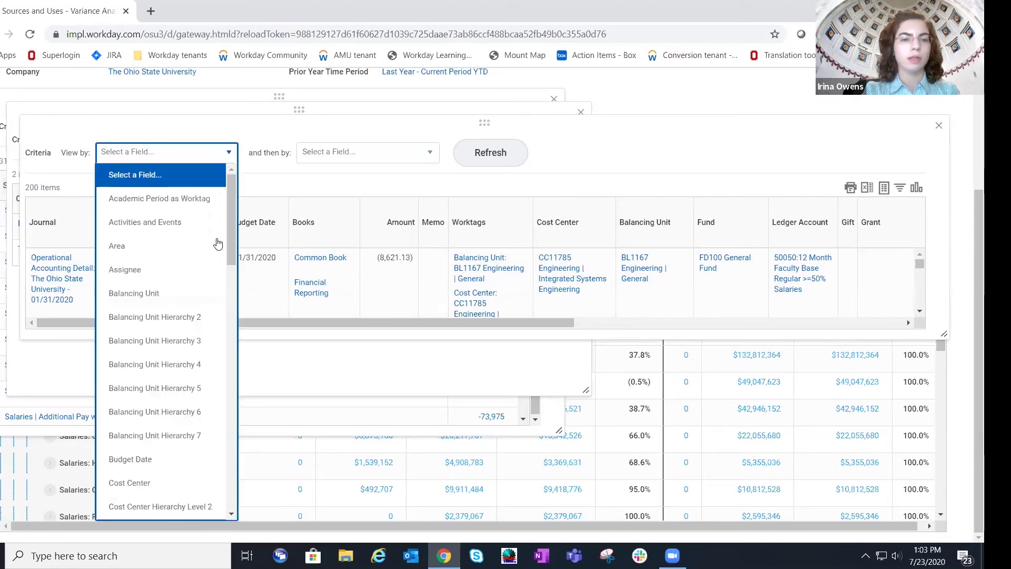
pyautogui.moveTo(232, 241); pyautogui.dragTo(228, 276)
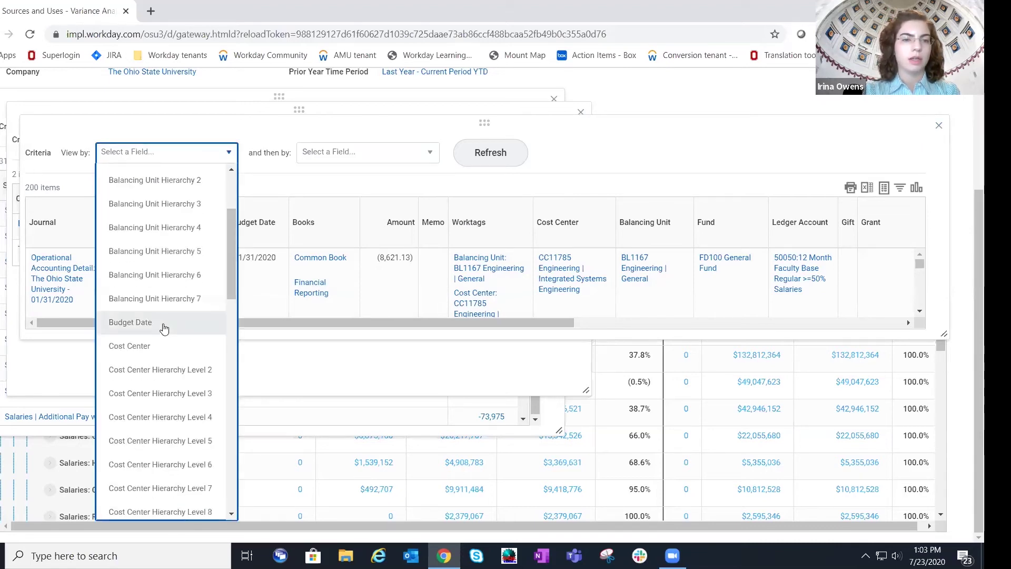
pyautogui.click(161, 346)
pyautogui.click(480, 154)
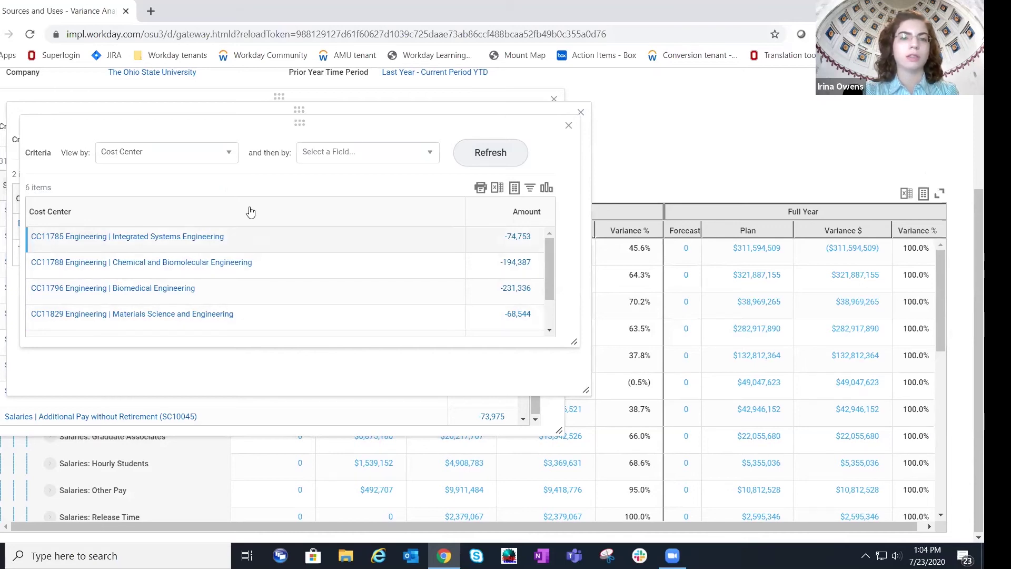
# - Close all three drill-down windows to return to the Sources and Uses - Variance Analysis report
pyautogui.click(568, 126)
pyautogui.click(581, 115)
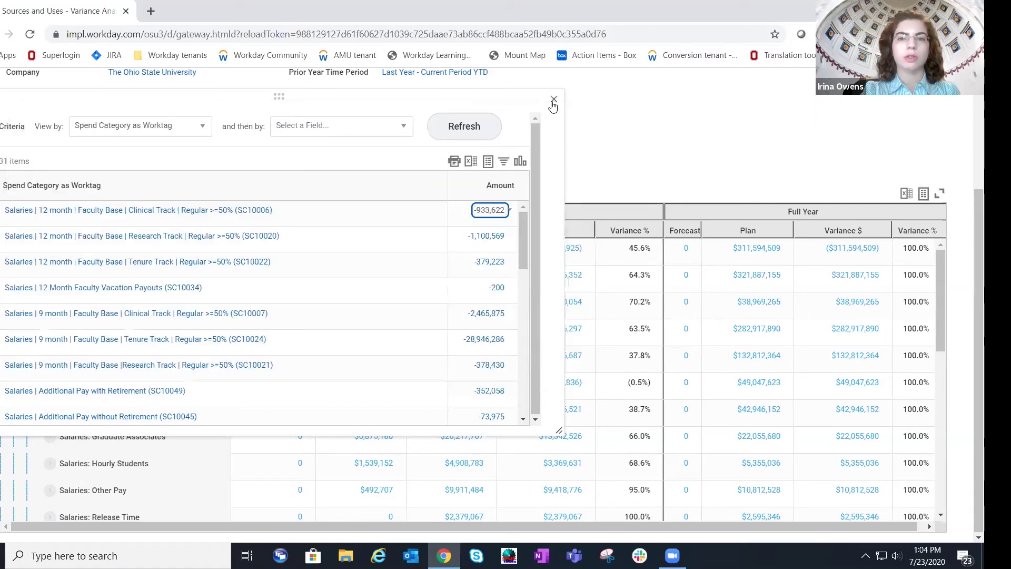
pyautogui.click(553, 98)
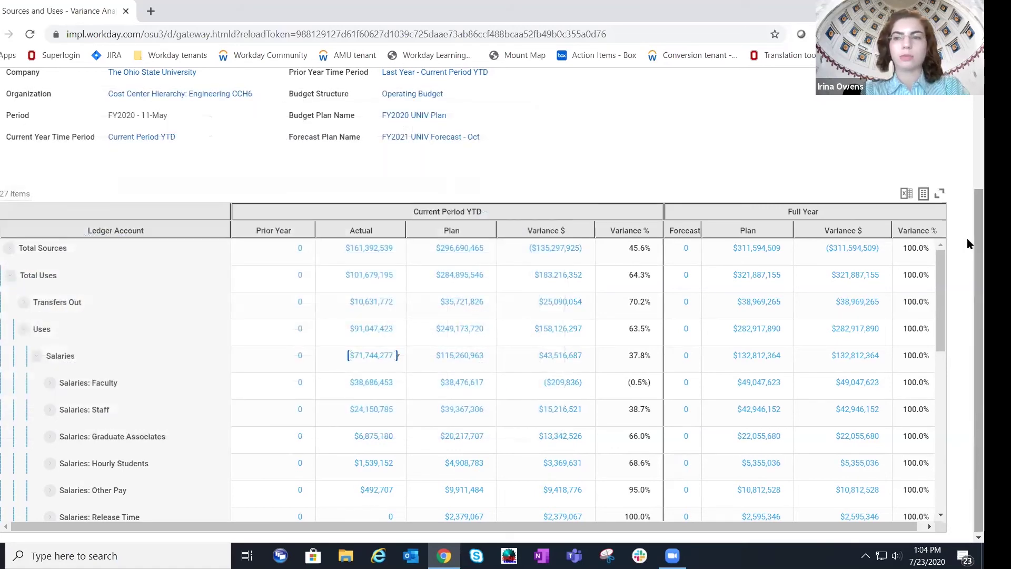
# - Search for "managerial bala" and open the Managerial Balance Sheet report
pyautogui.scroll(3, 968, 97)
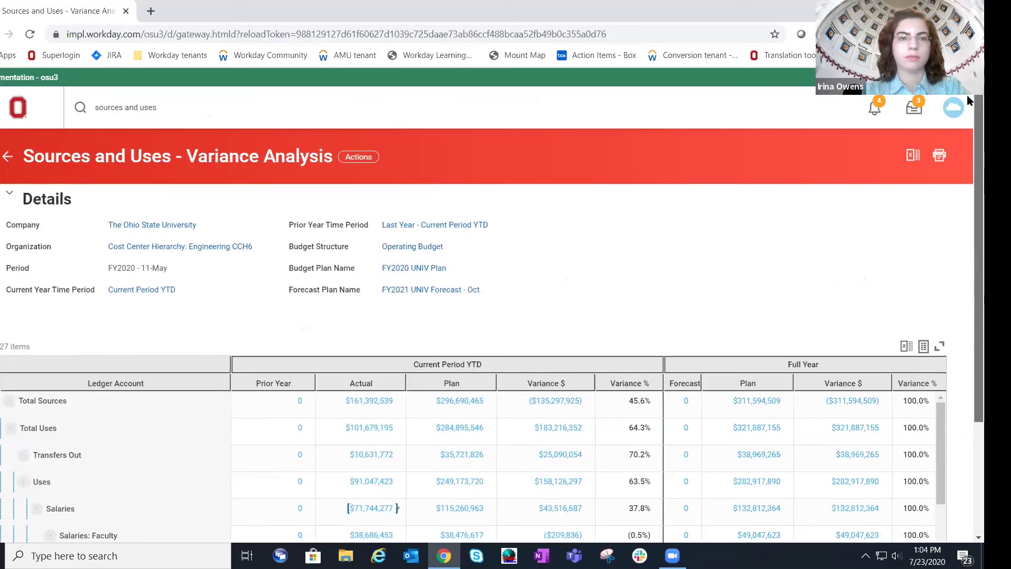
pyautogui.click(162, 110)
pyautogui.write('man')
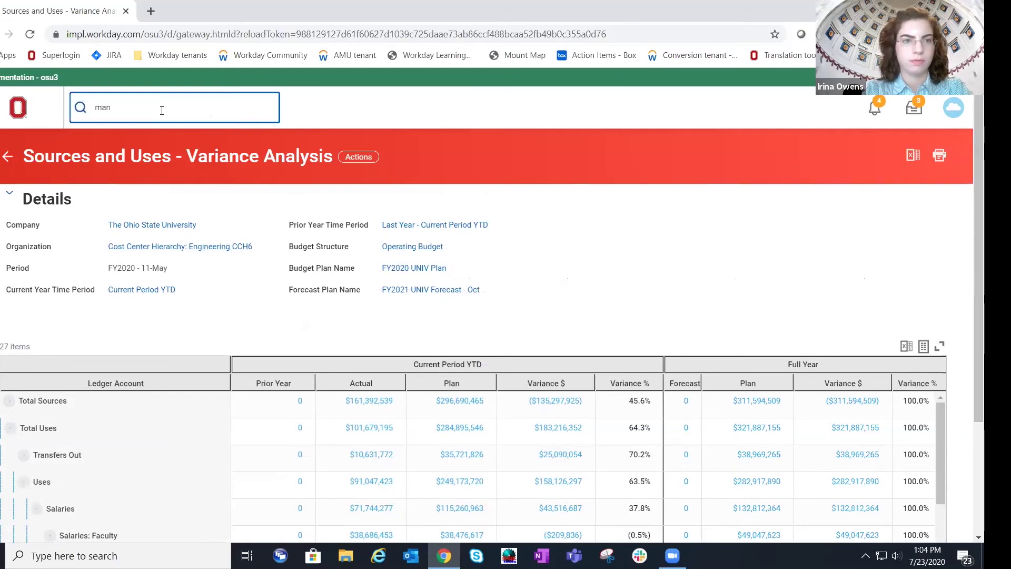
pyautogui.write('agerial bala')
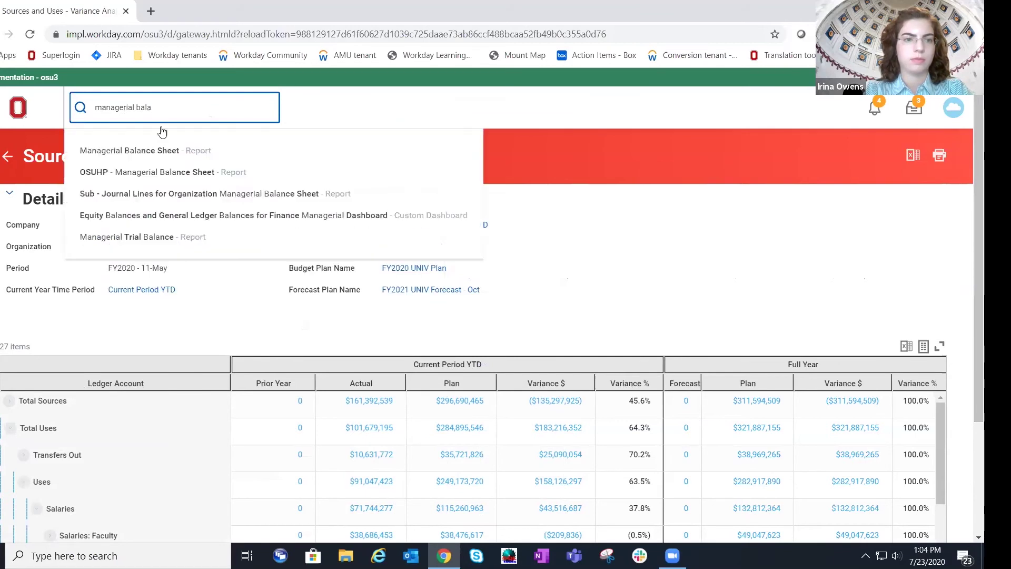
pyautogui.click(158, 150)
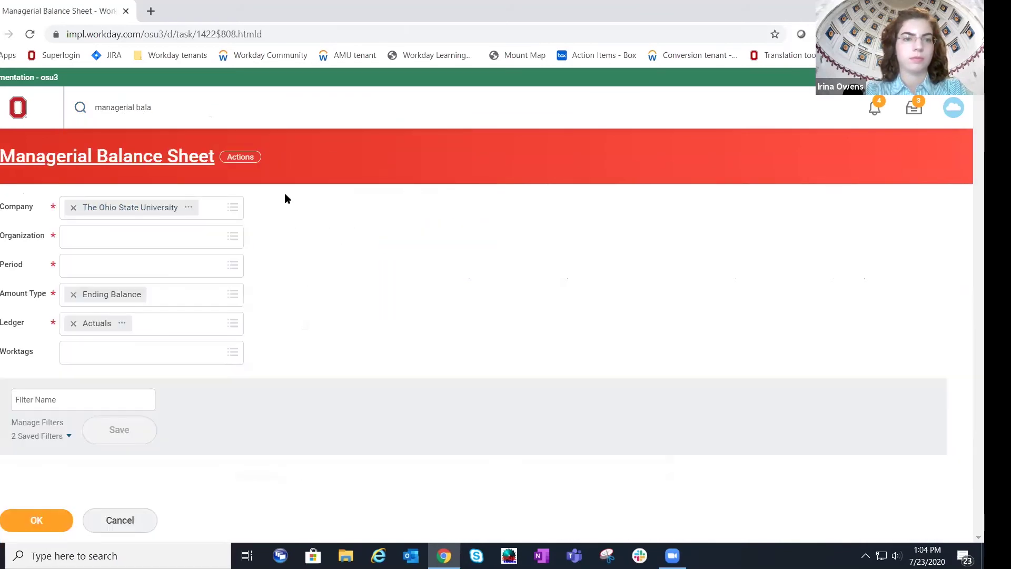
# - Run the Managerial Balance Sheet with the saved filter "FDM - professional colleges"
pyautogui.click(38, 436)
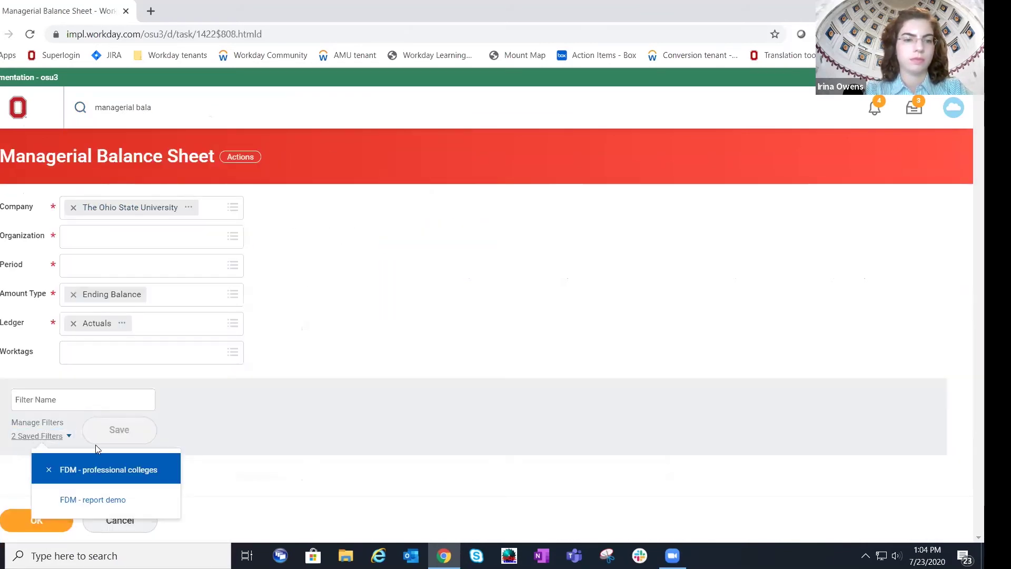
pyautogui.click(123, 477)
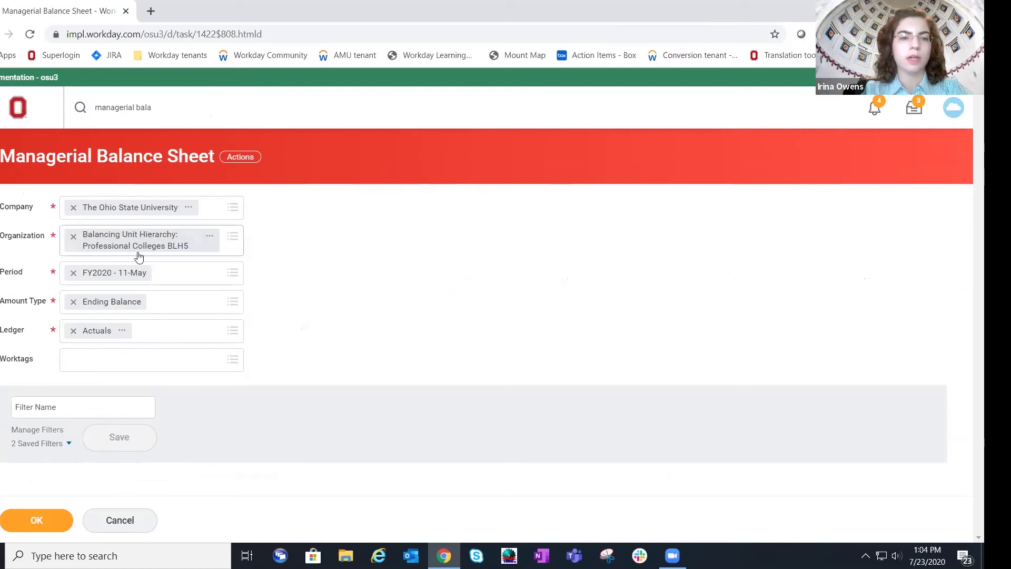
pyautogui.click(41, 519)
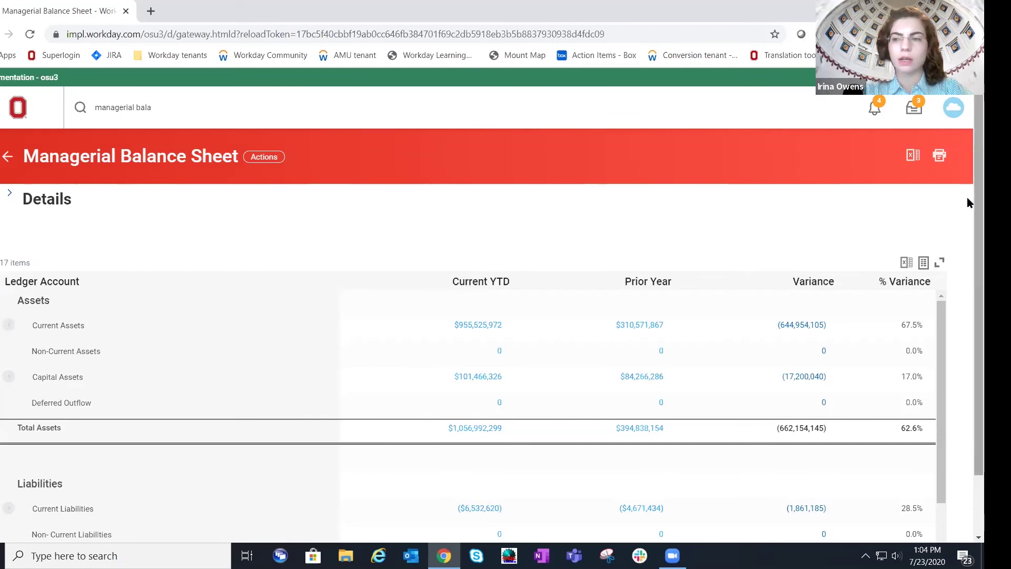
# - Break down the Current Assets amount for Current YTD by Balancing Unit, and close the drill-down window after viewing it
pyautogui.scroll(-1, 967, 227)
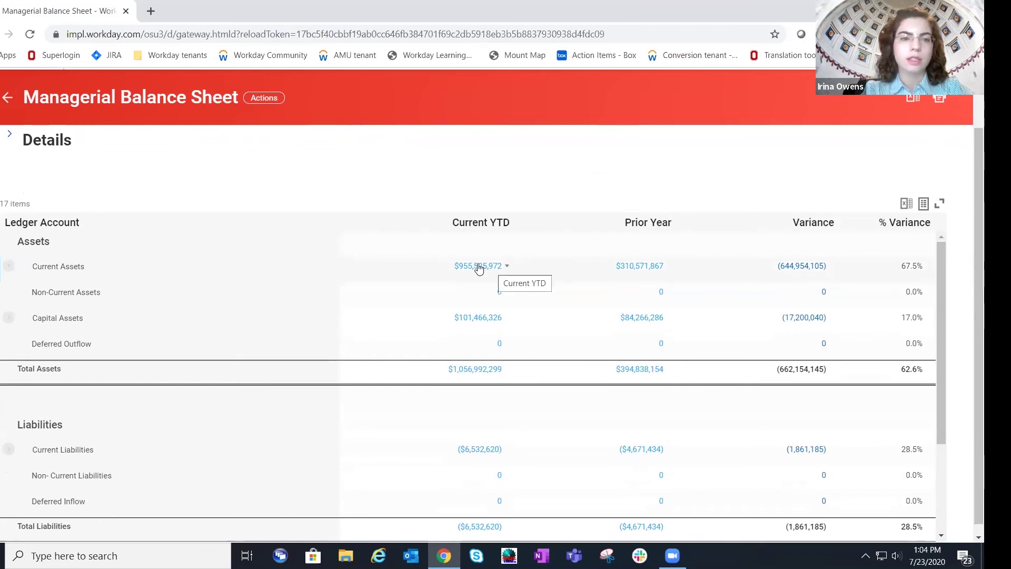
pyautogui.click(506, 270)
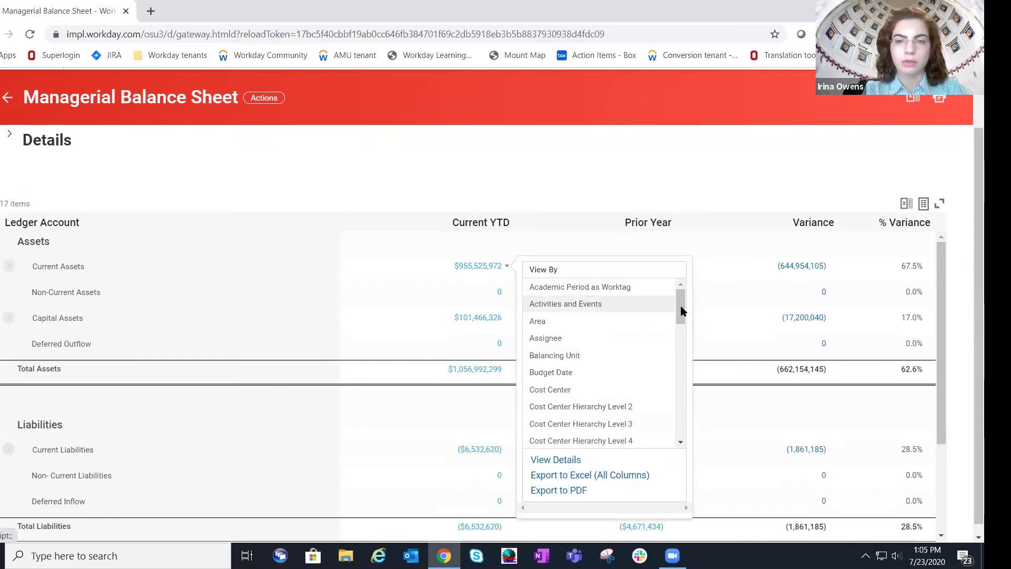
pyautogui.click(569, 355)
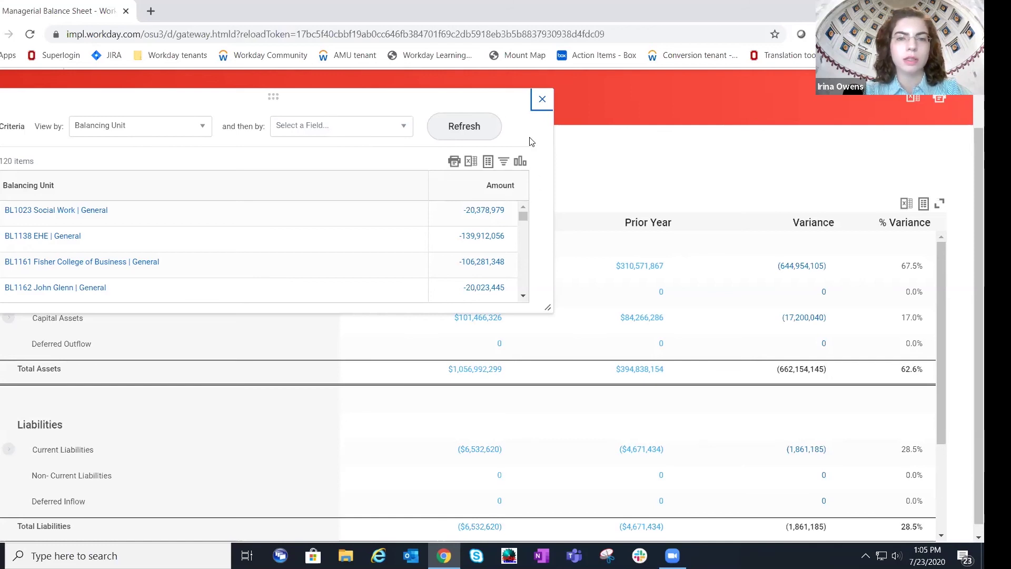
pyautogui.click(539, 100)
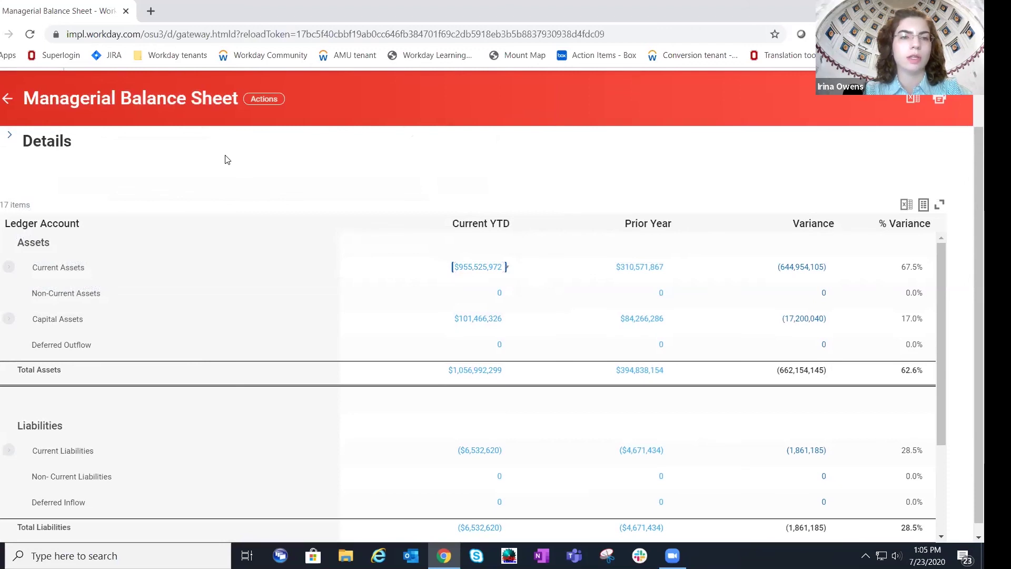
# - Return to the report criteria, replace the organization with Balancing Unit Hierarchy: Engineering BLH6, and rerun the Managerial Balance Sheet
pyautogui.click(7, 100)
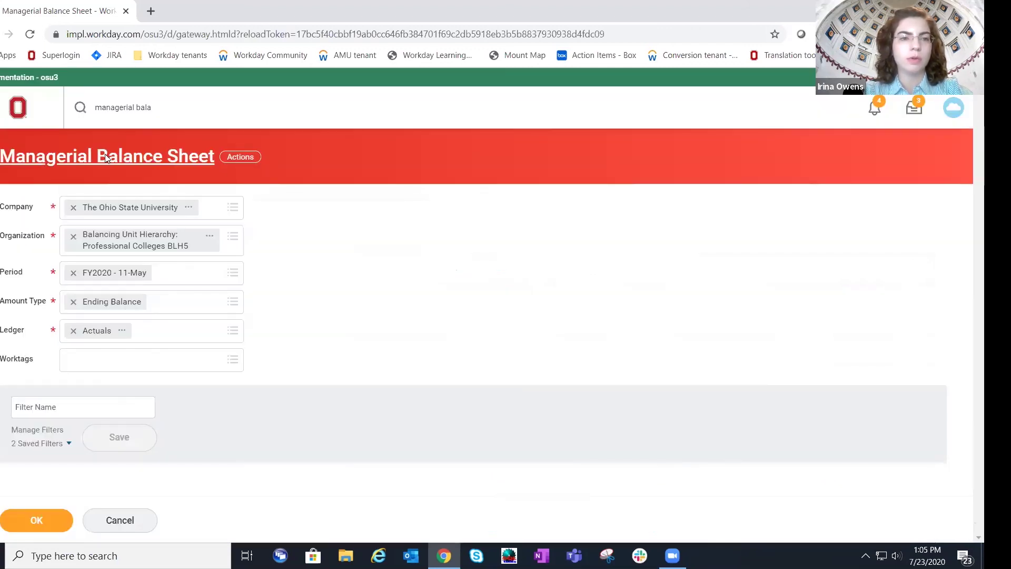
pyautogui.click(74, 237)
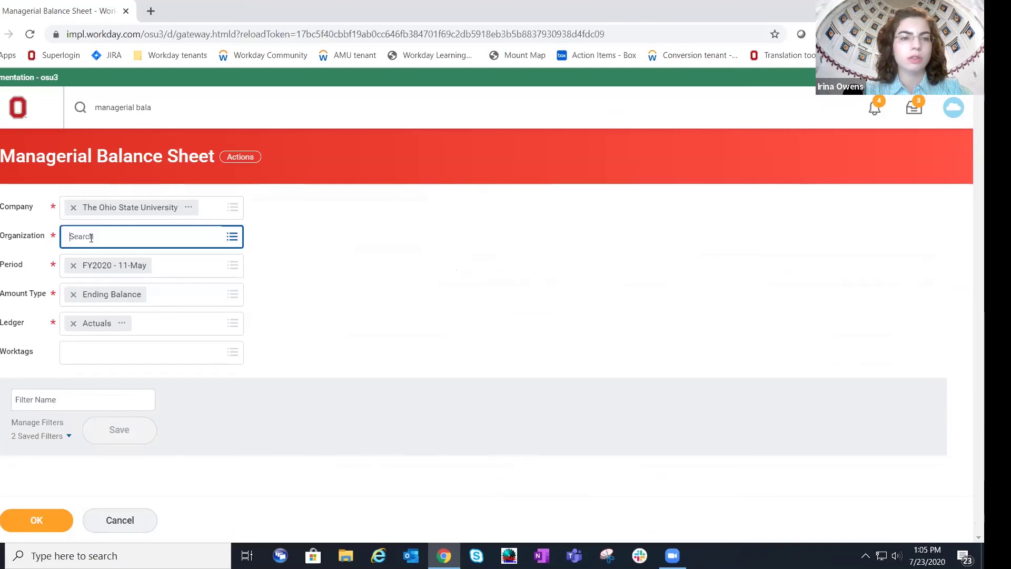
pyautogui.write('eng')
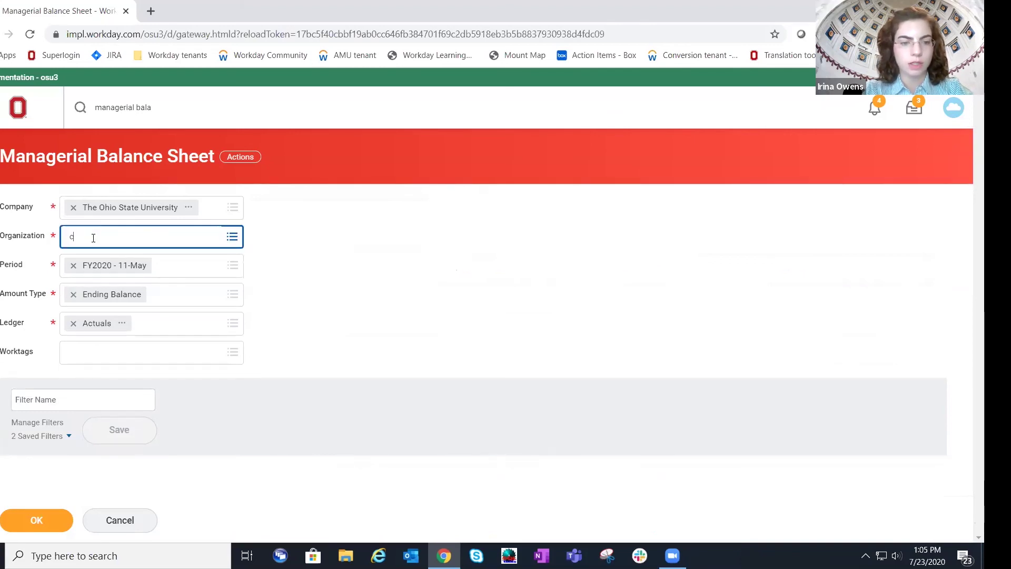
pyautogui.write('ineer')
pyautogui.press('BackSpace')
pyautogui.press('BackSpace')
pyautogui.press('BackSpace')
pyautogui.write('ering coh')
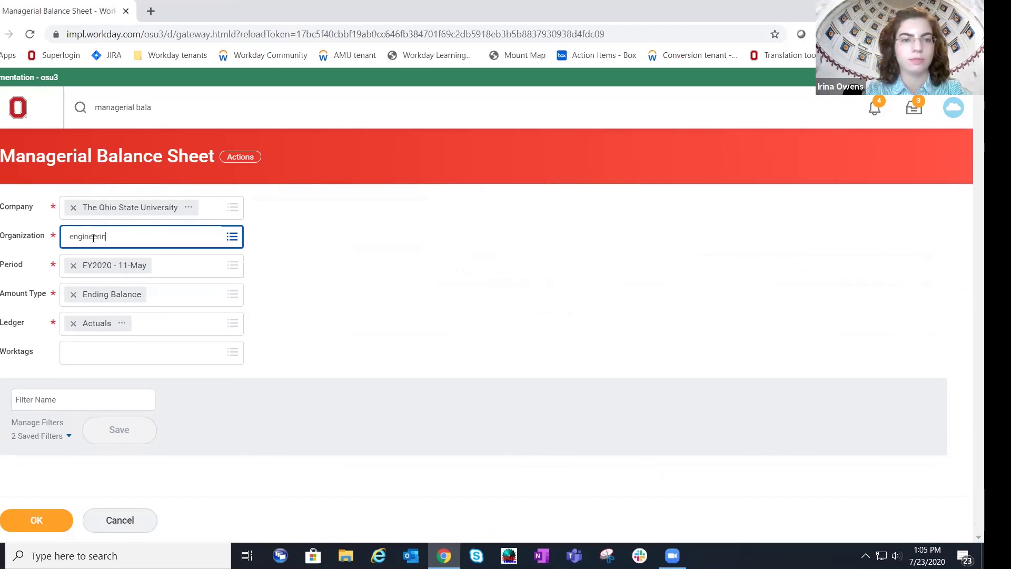
pyautogui.press('BackSpace')
pyautogui.press('BackSpace')
pyautogui.press('BackSpace')
pyautogui.write('bldg')
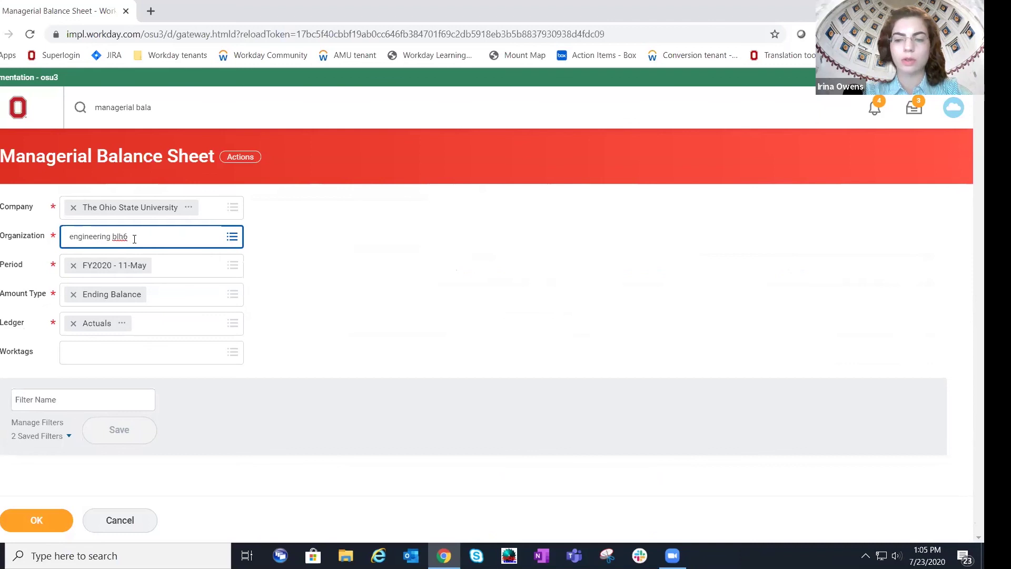
pyautogui.press('Return')
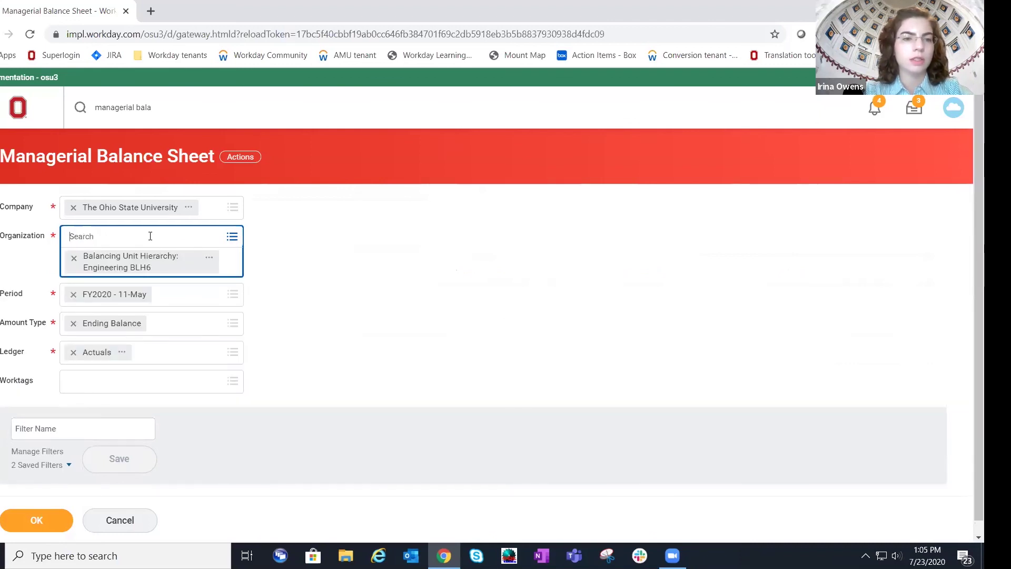
pyautogui.click(317, 305)
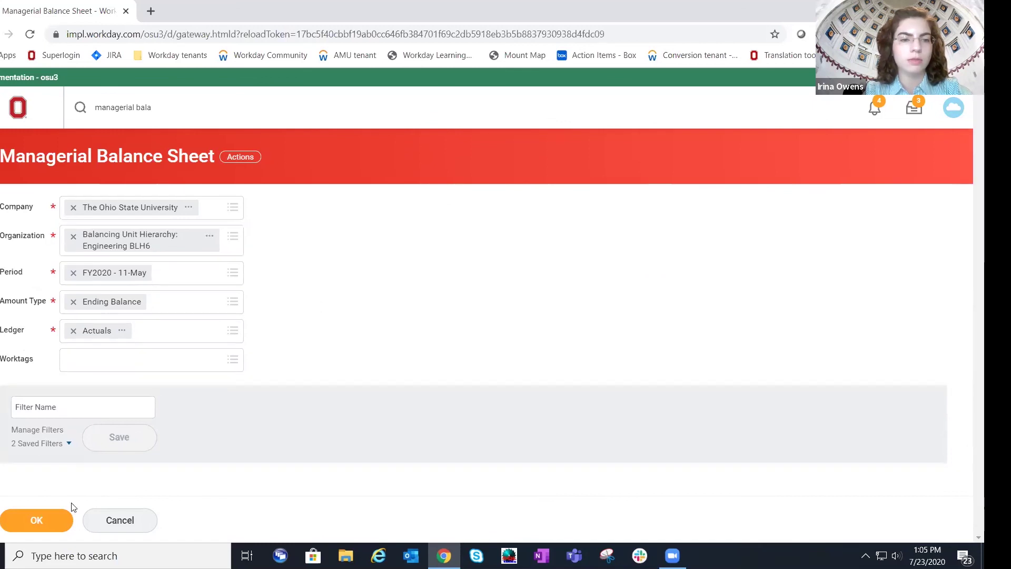
pyautogui.click(51, 520)
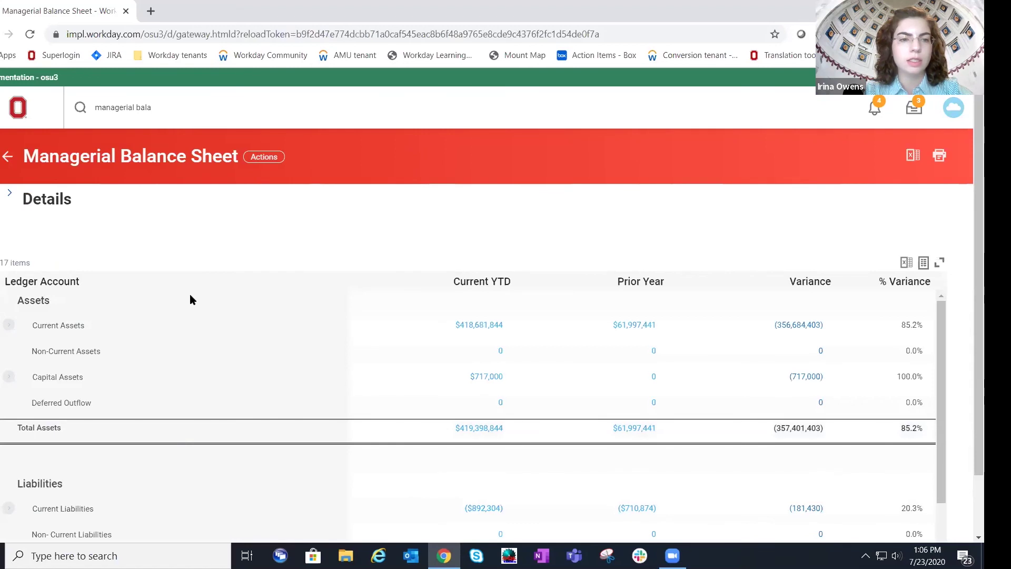
# - Drill into Engineering's Current YTD amount for Current Assets by Balancing Unit
pyautogui.click(508, 326)
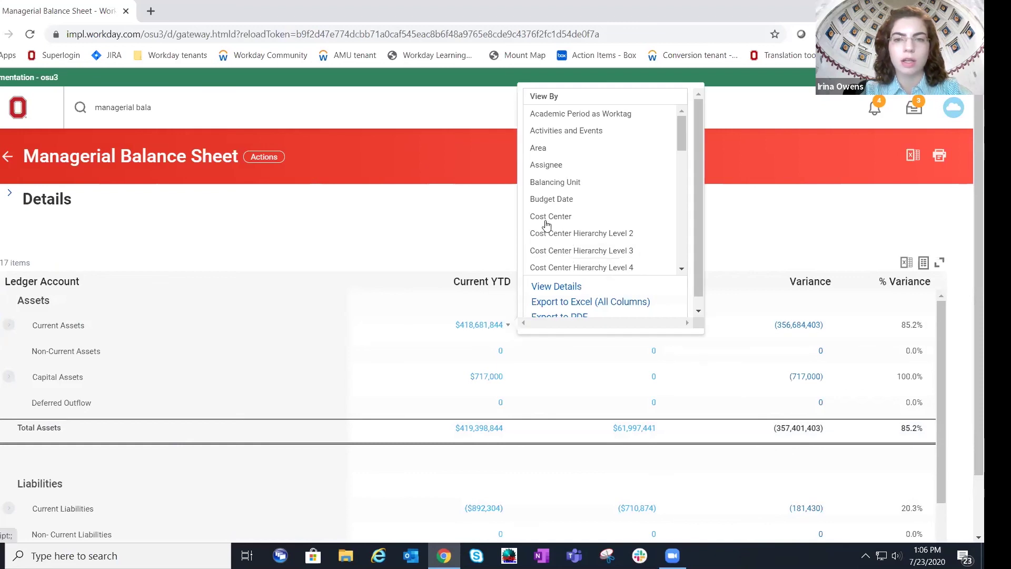
pyautogui.click(556, 185)
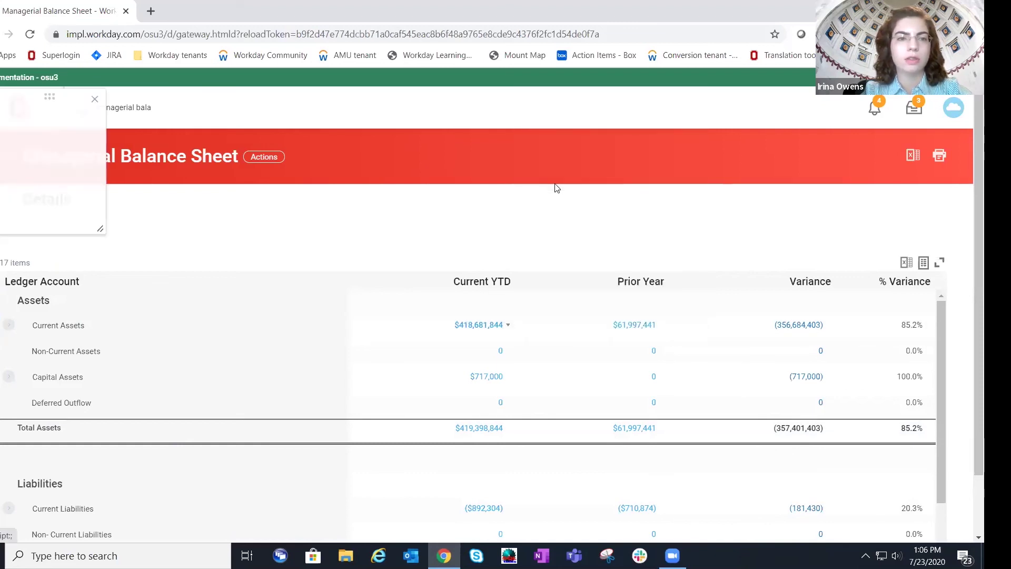